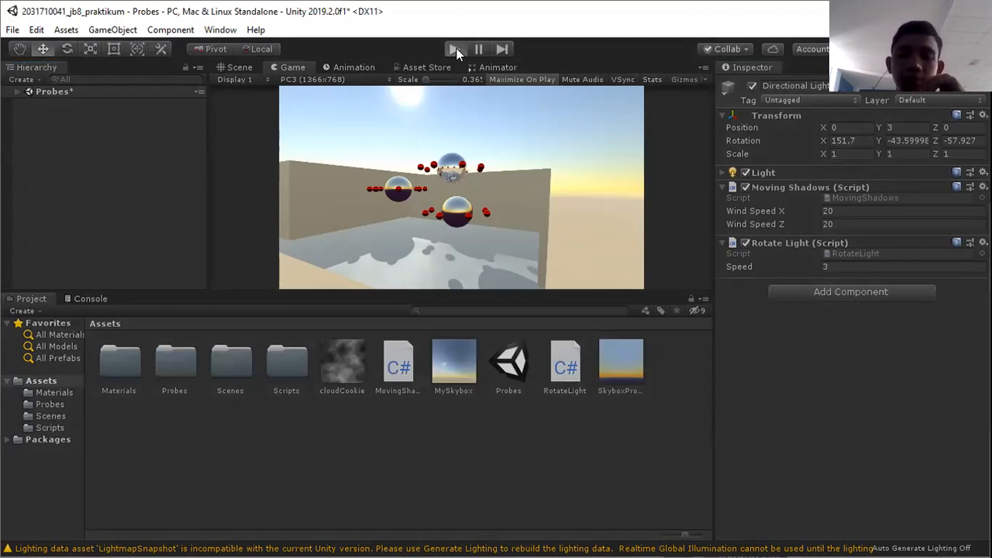
Run the Probes scene in play mode to watch the moving shadows and sphere reflections, and stop it.
left_click(457, 48)
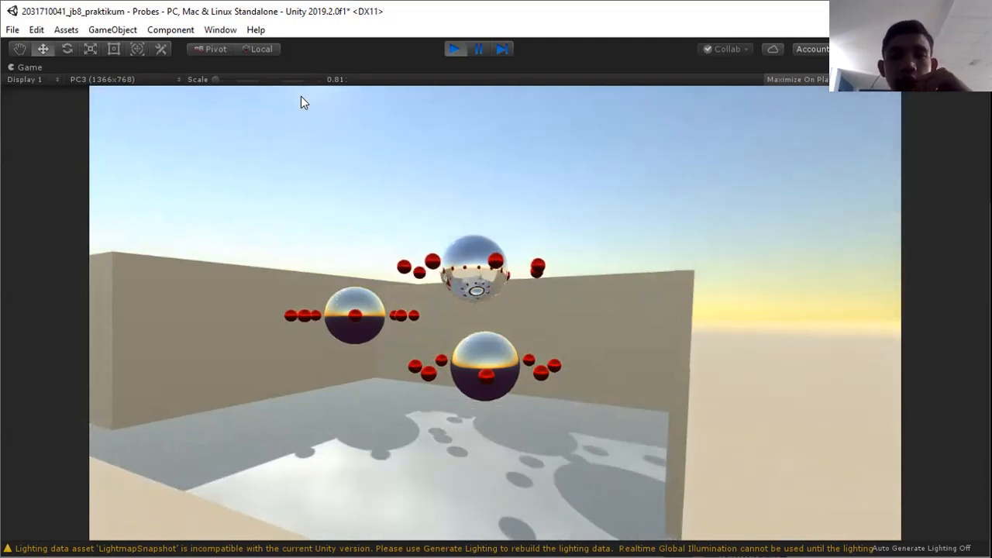
left_click(456, 58)
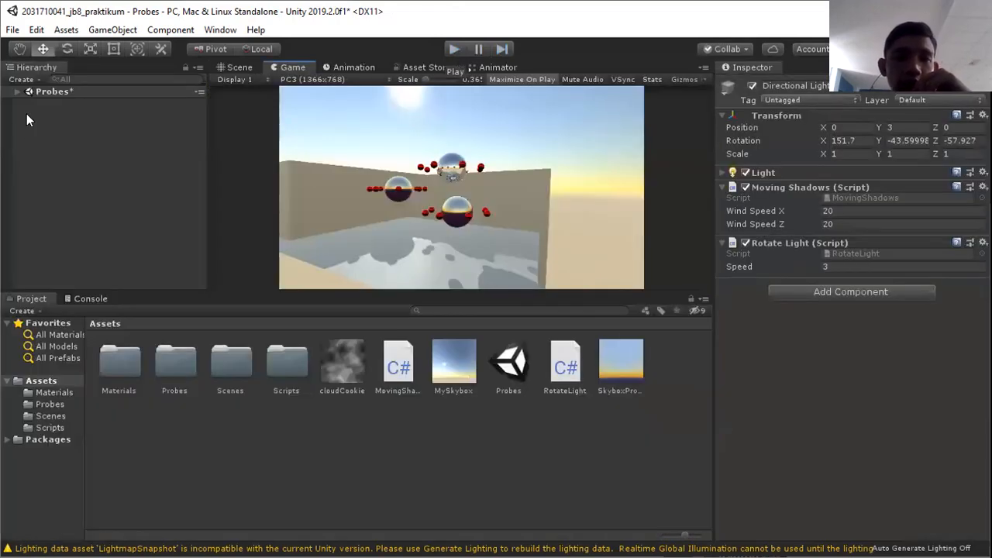
Expand the Probes scene hierarchy and inspect the Plane object's component settings.
left_click(19, 92)
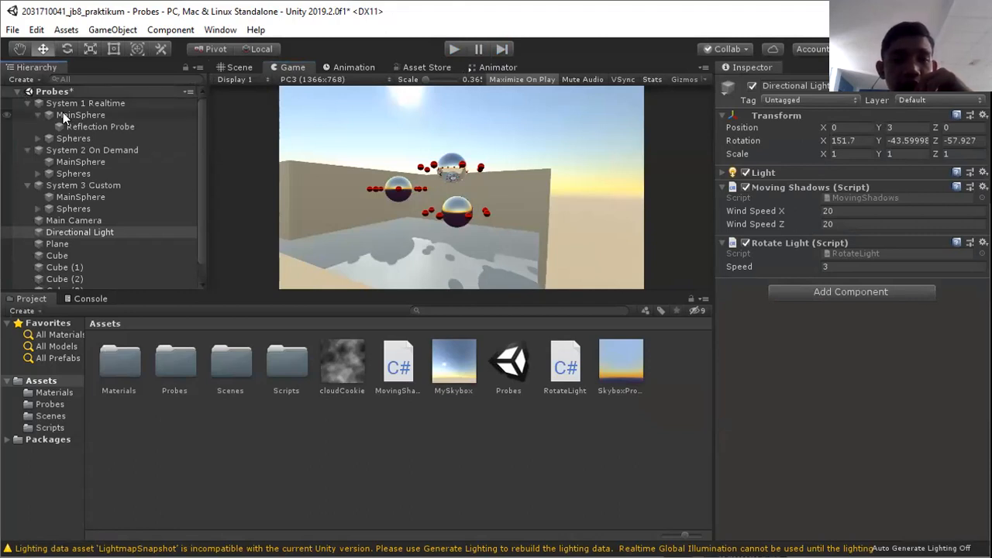
left_click(102, 244)
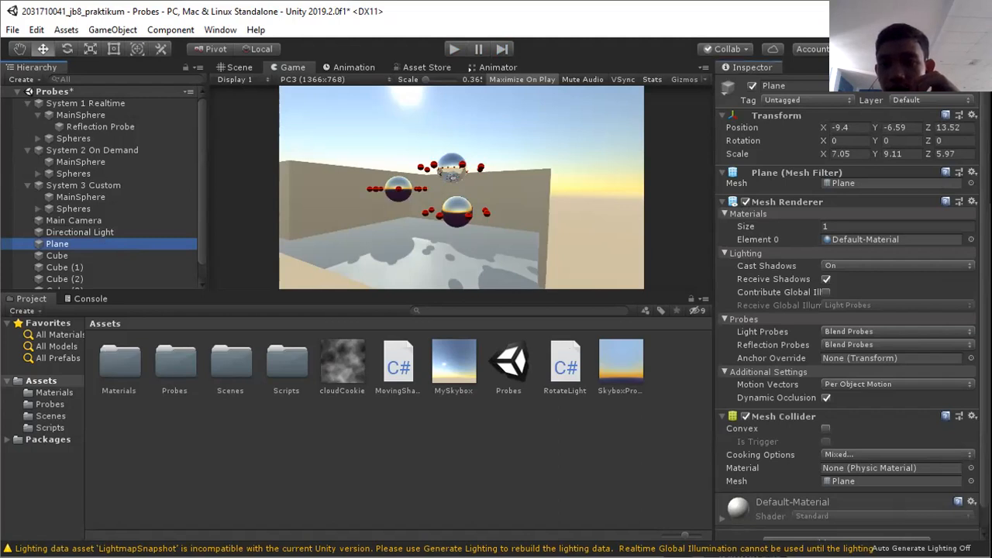
scroll(848, 310, "down", 1)
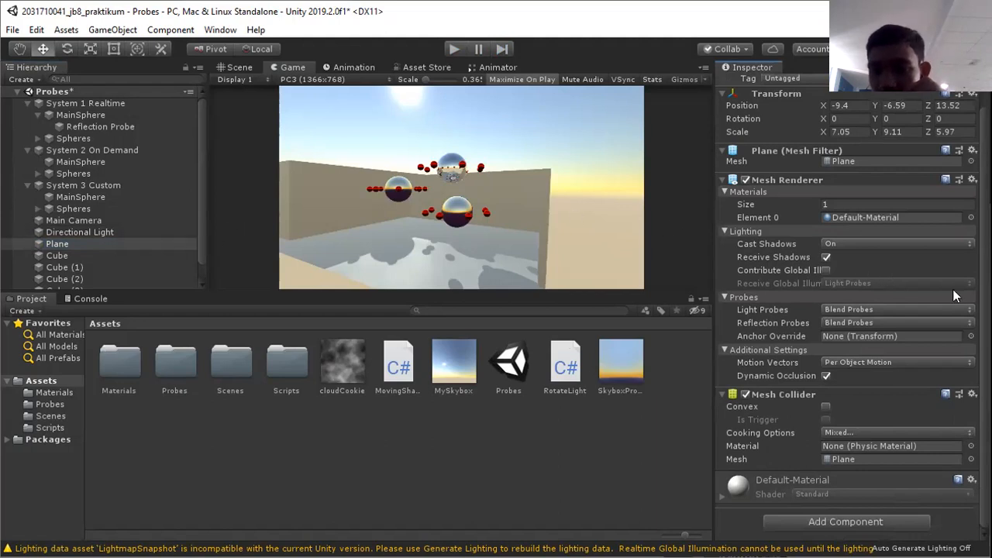
scroll(851, 307, "up", 1)
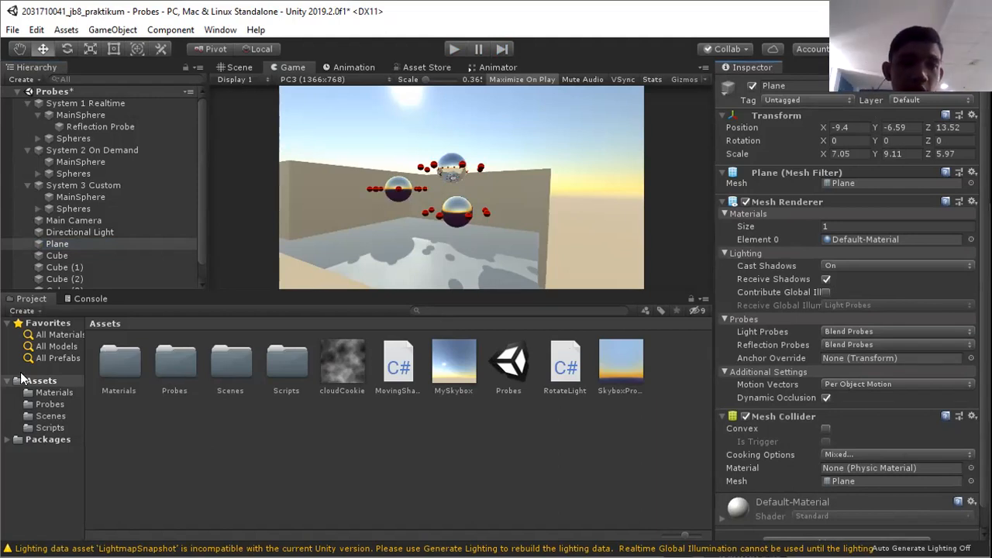
Expand the Directional Light's Light component and review its Shadow Type options.
left_click(113, 234)
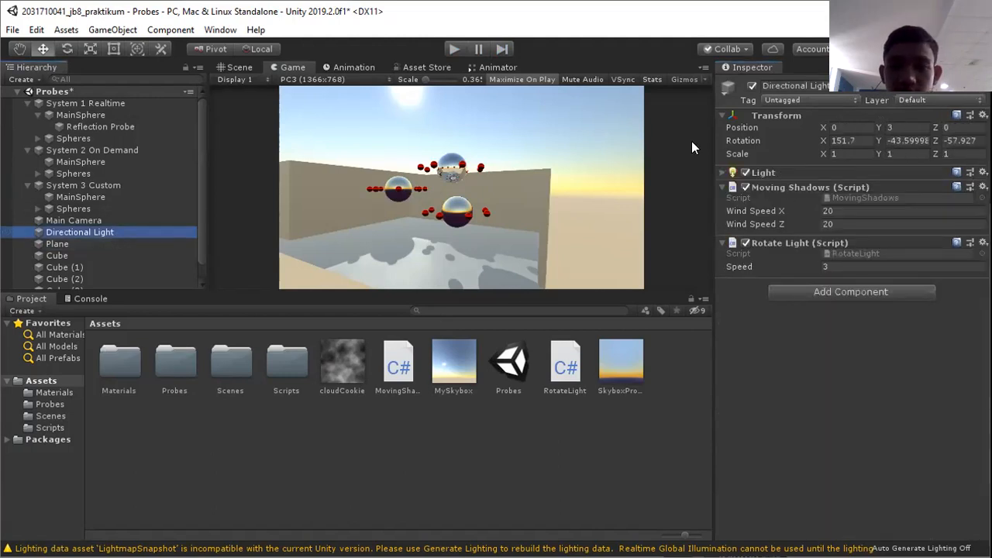
left_click(725, 172)
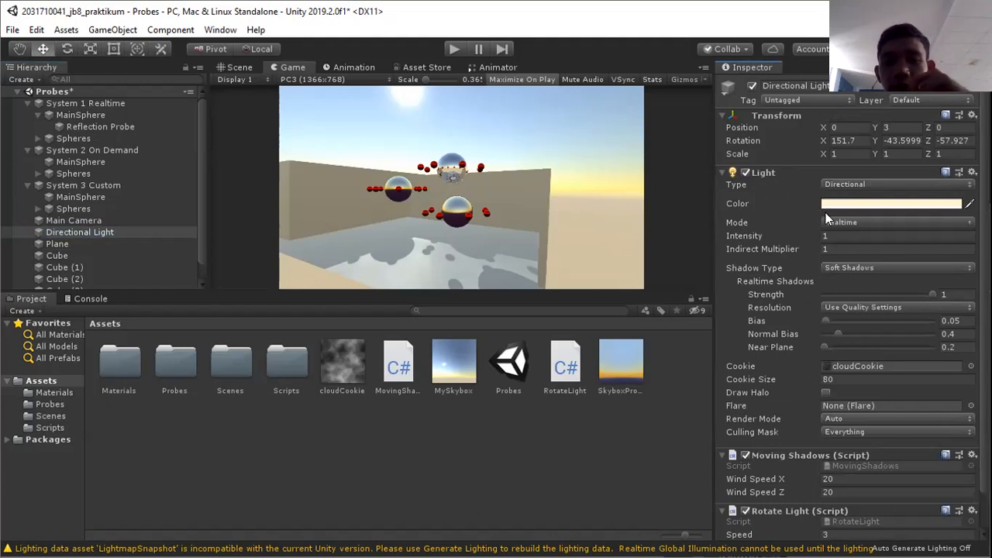
left_click(870, 271)
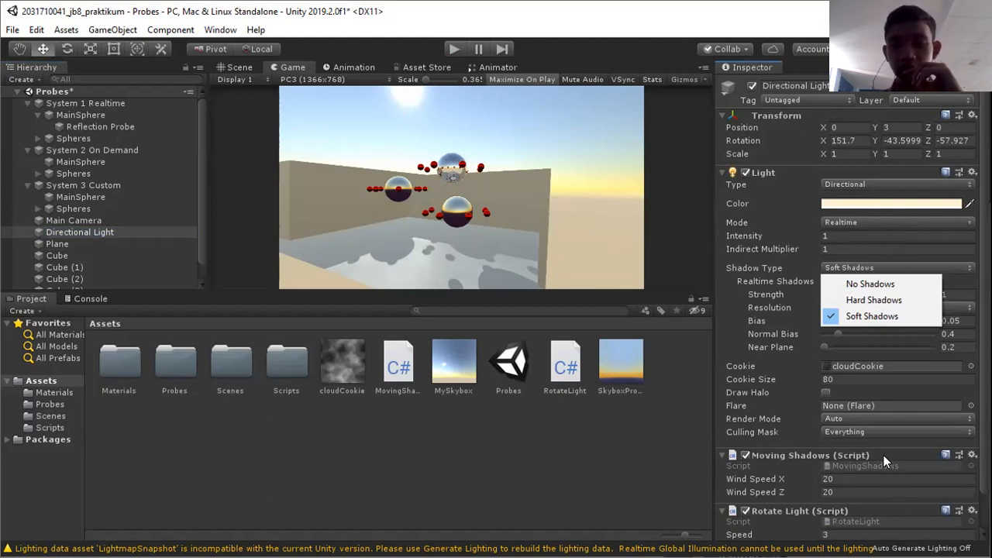
left_click(851, 268)
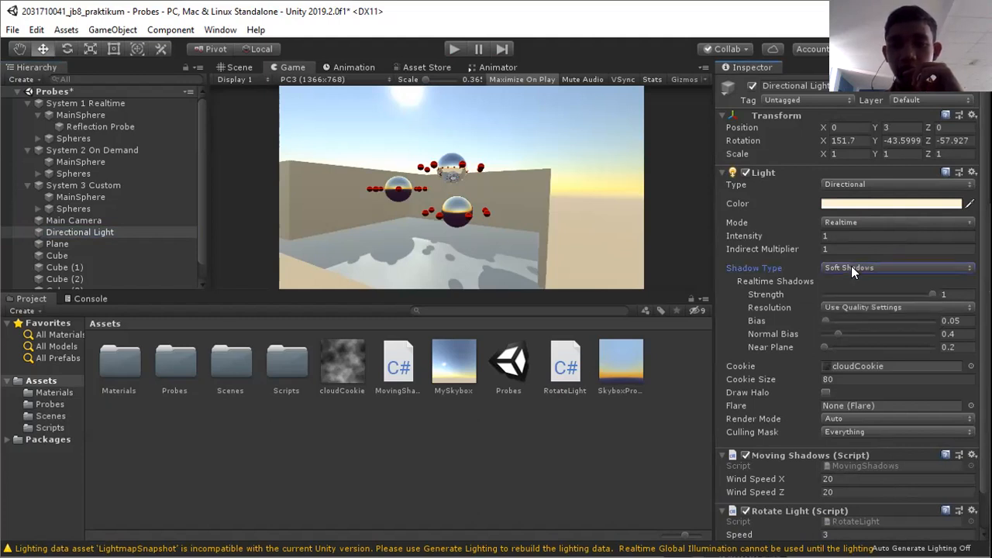
Switch the Directional Light's Shadow Type to No Shadows and back to Soft Shadows to compare the effect.
left_click(851, 267)
left_click(851, 284)
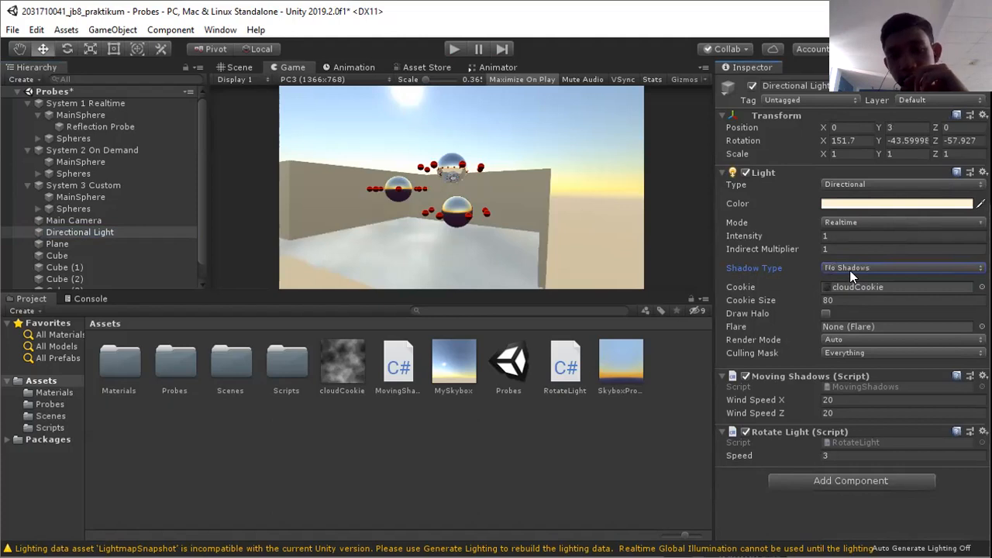
left_click(849, 270)
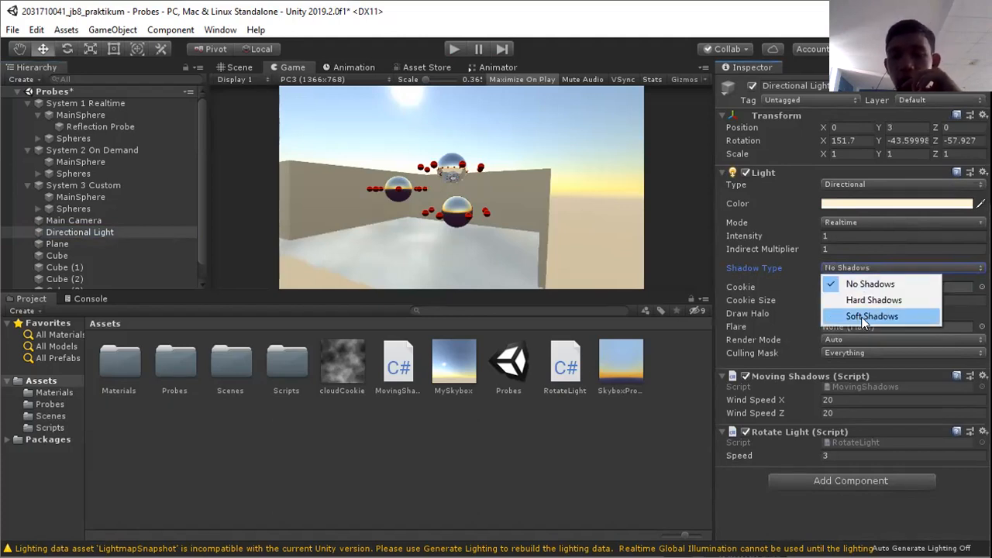
left_click(864, 318)
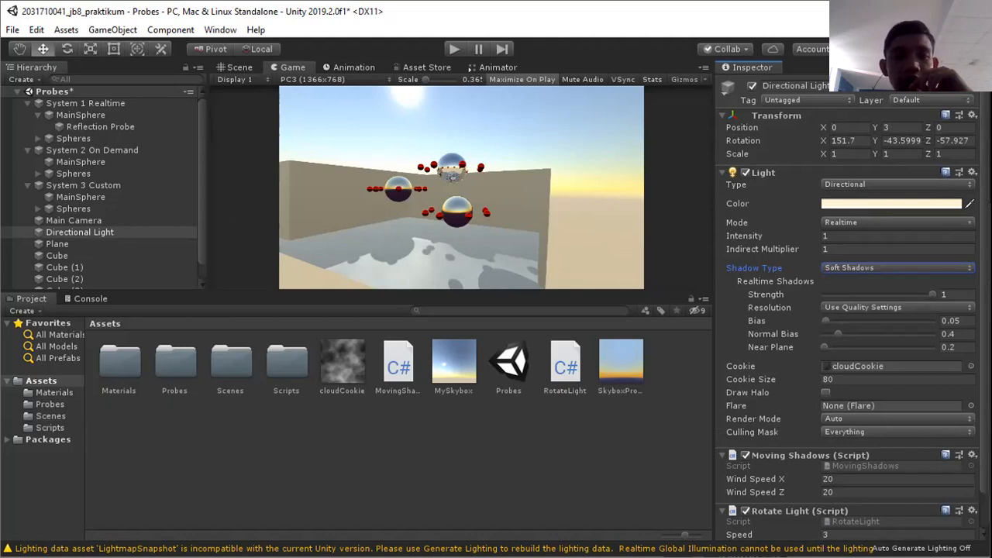
Collapse the System 1 Realtime, System 2 On Demand and System 3 Custom groups in the scene hierarchy.
left_click(32, 183)
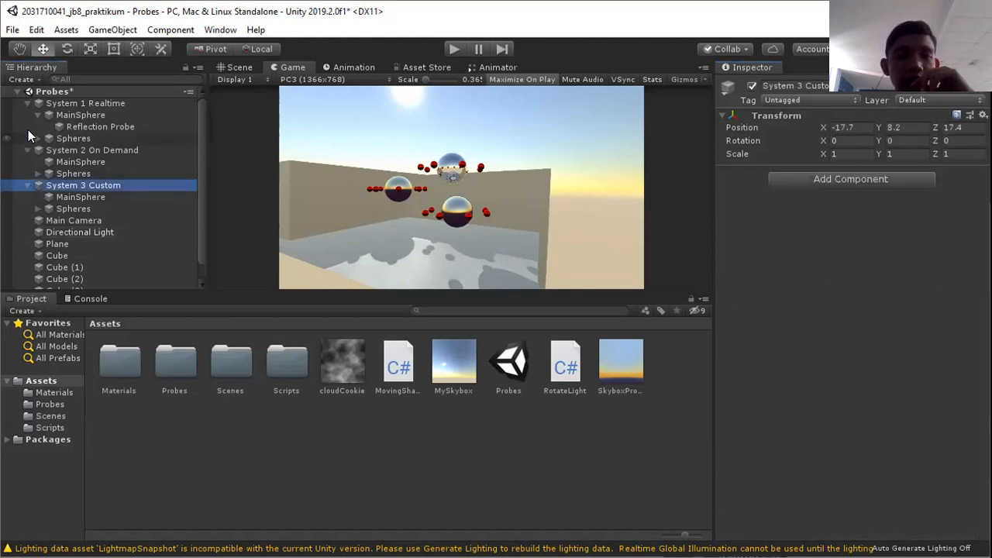
left_click(28, 103)
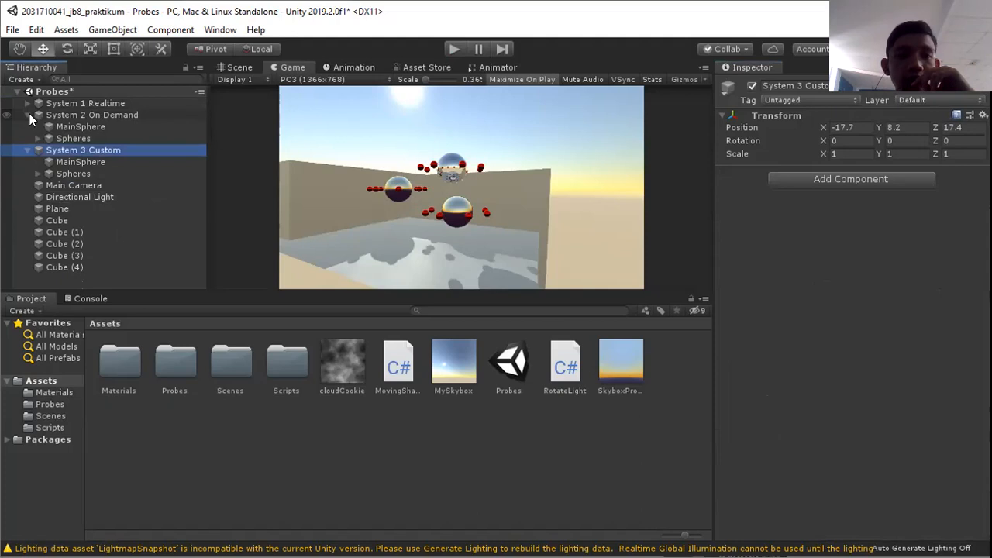
left_click(28, 115)
left_click(29, 128)
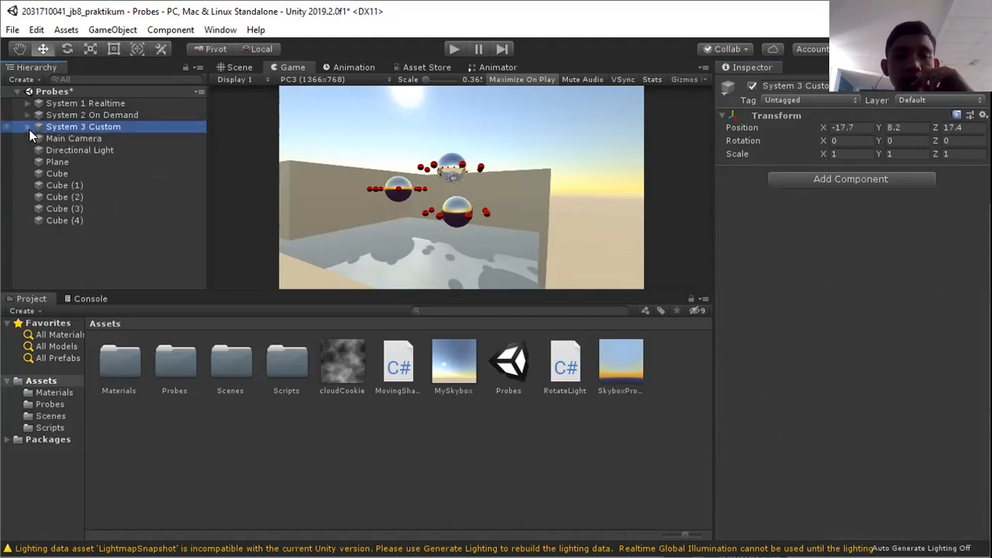
Expand System 1 Realtime and inspect the settings of the Reflection Probe under its MainSphere.
left_click(95, 106)
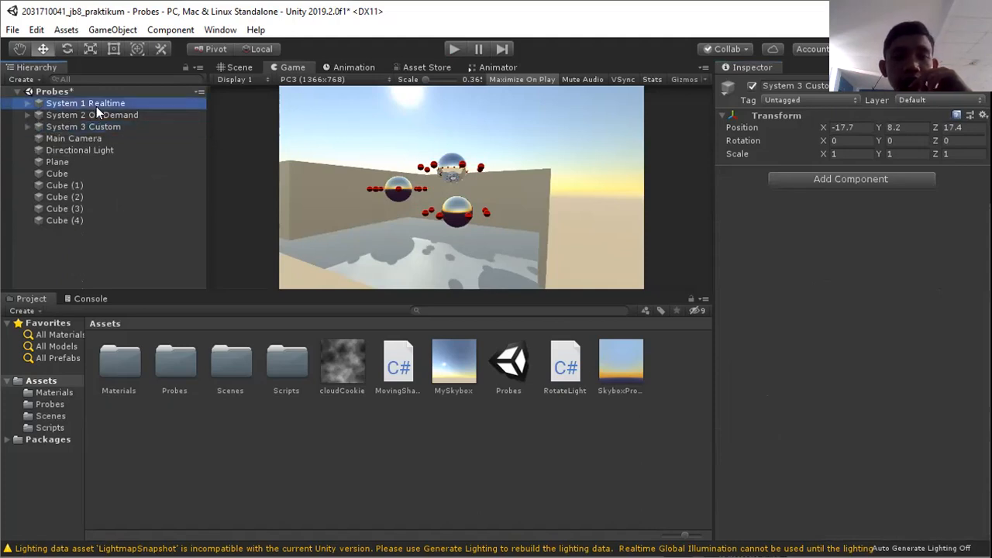
left_click(27, 103)
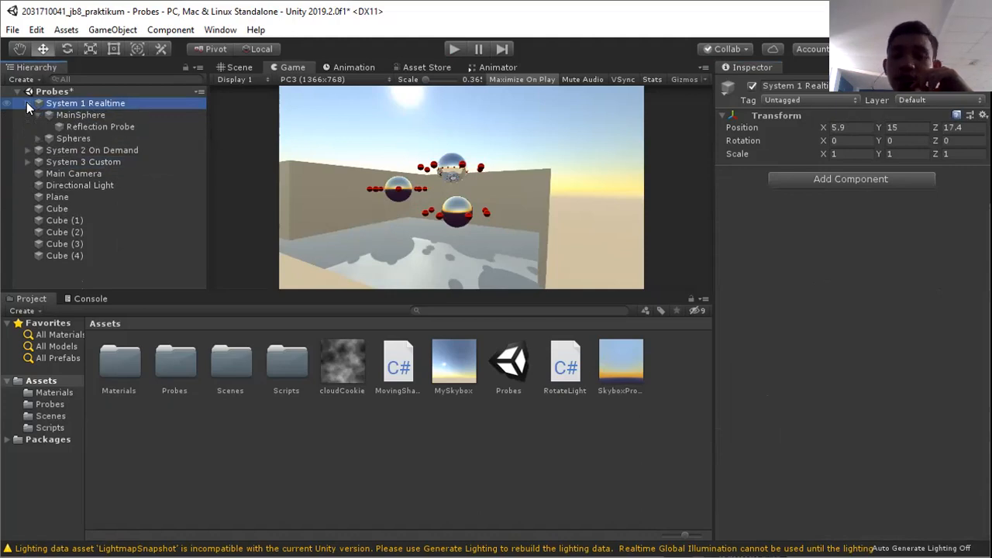
left_click(72, 125)
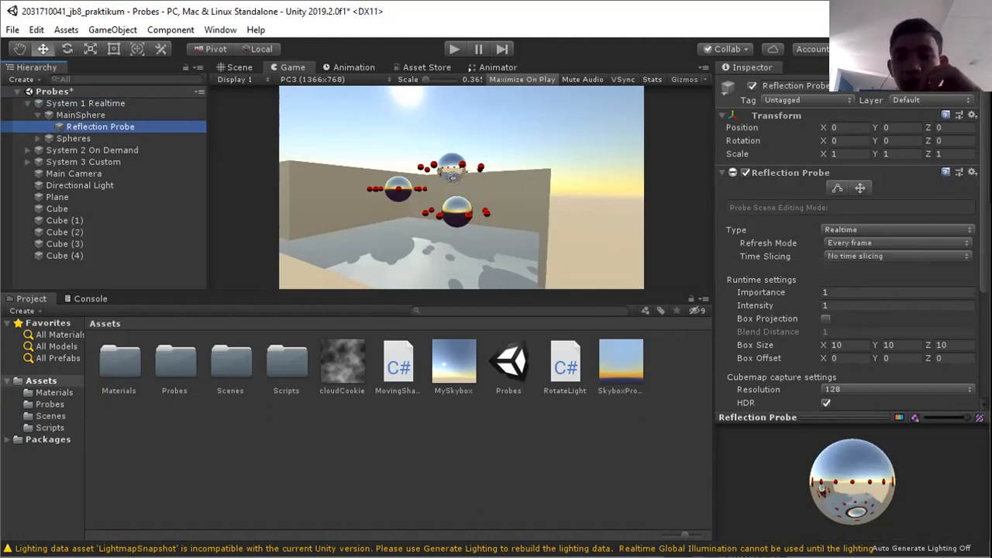
scroll(775, 256, "down", 1)
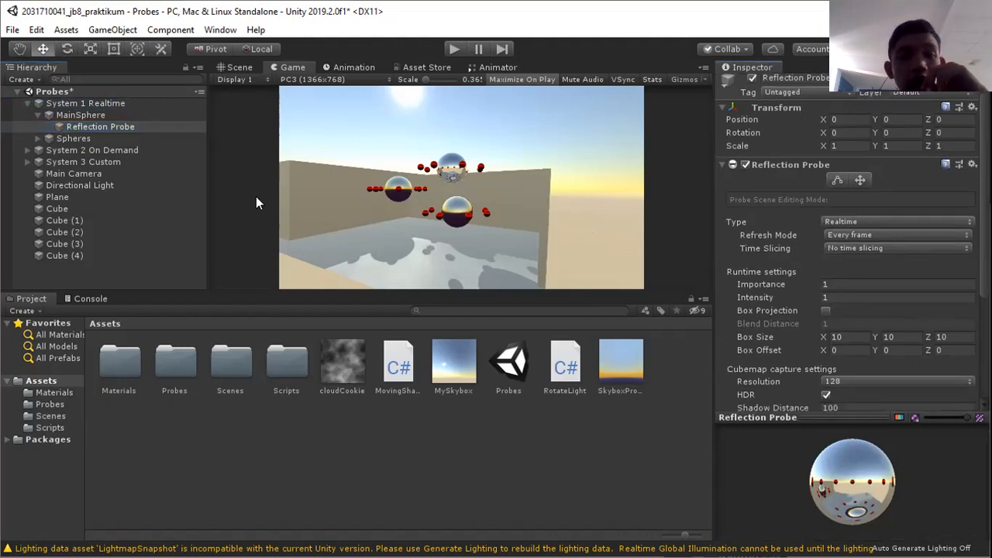
Expand System 2 On Demand and inspect the components of its MainSphere.
left_click(118, 152)
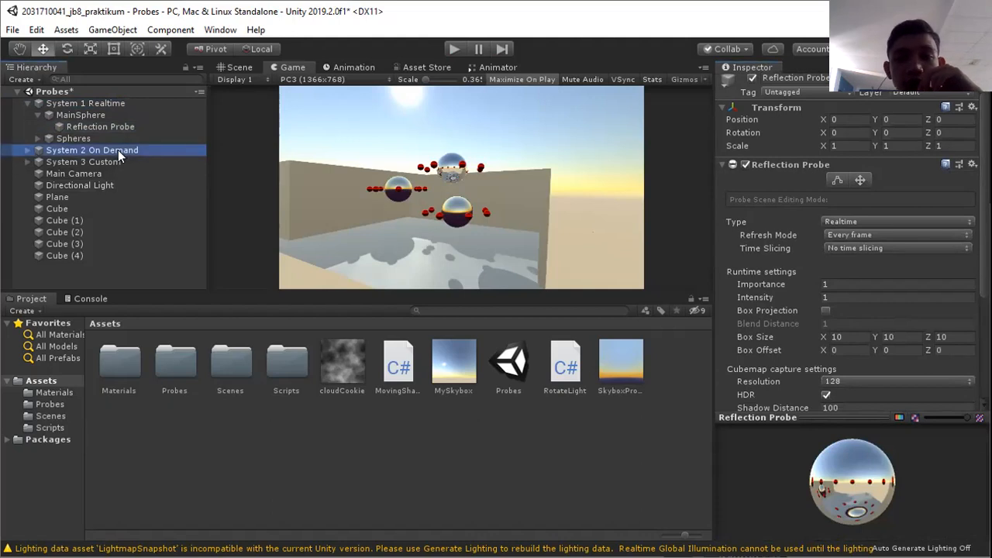
left_click(28, 151)
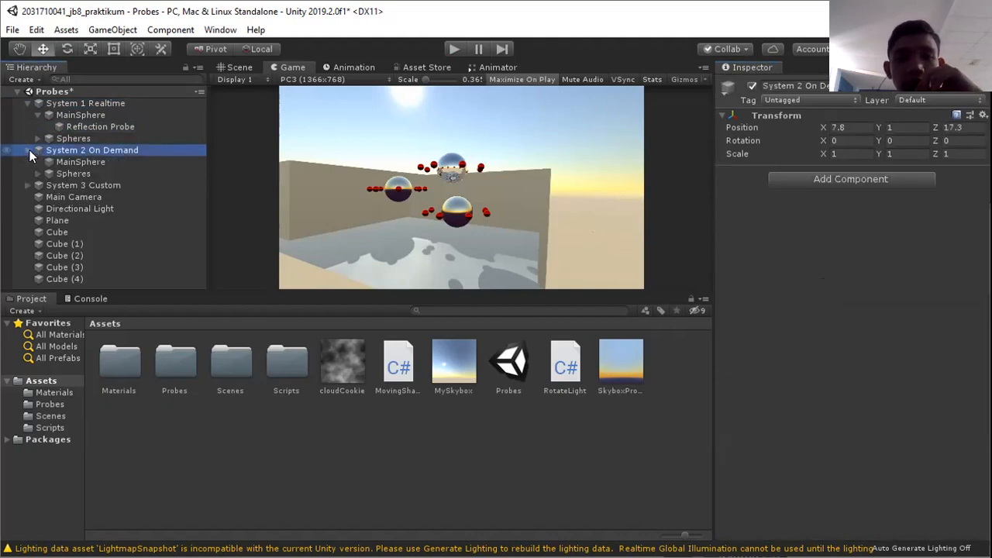
left_click(97, 164)
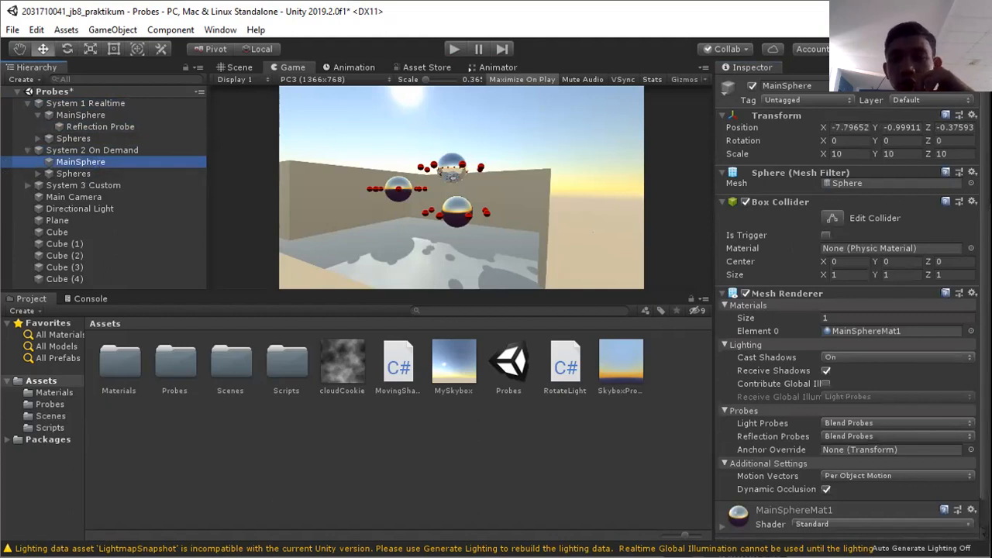
scroll(852, 307, "down", 2)
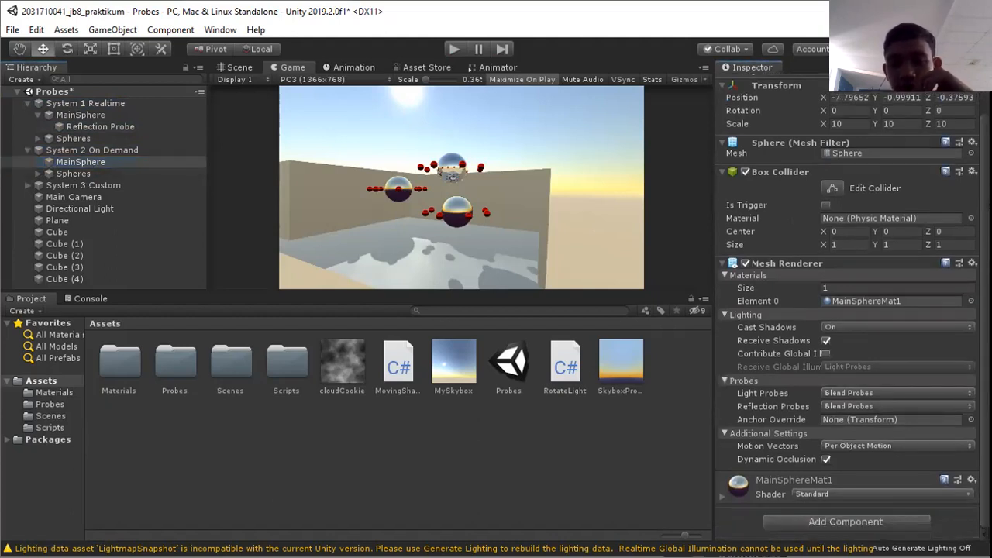
Maximize the editor window, expand System 3 Custom and inspect the components of its MainSphere.
left_click(66, 184)
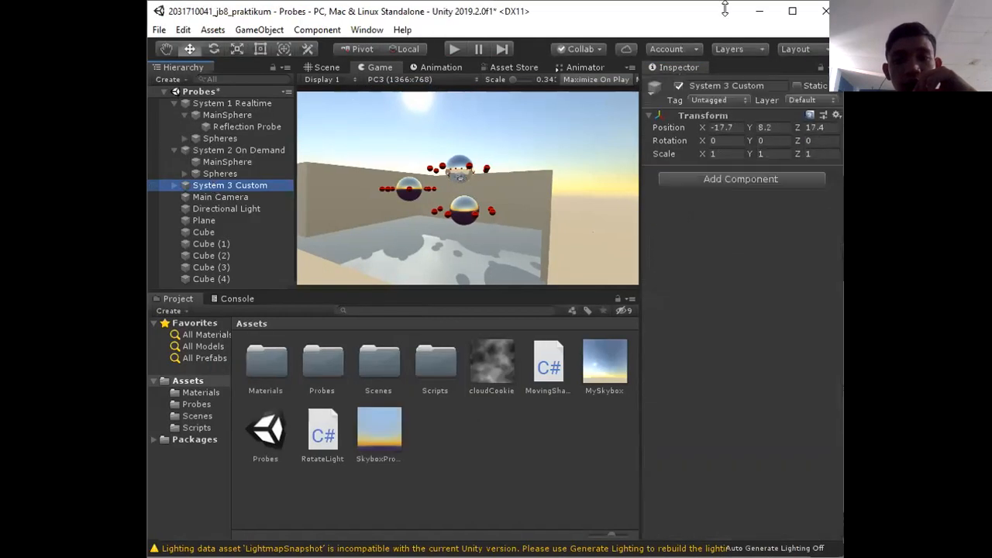
left_click(789, 13)
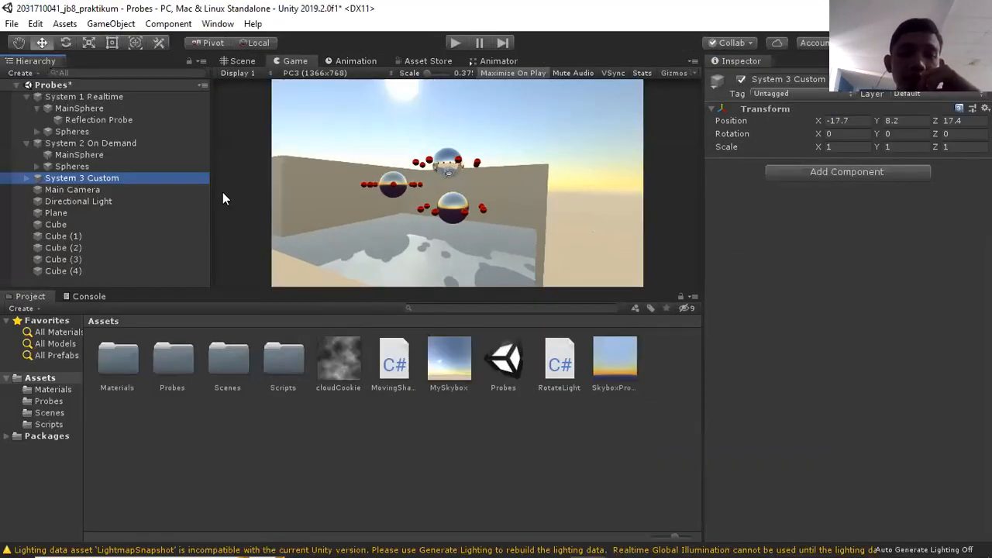
left_click(29, 179)
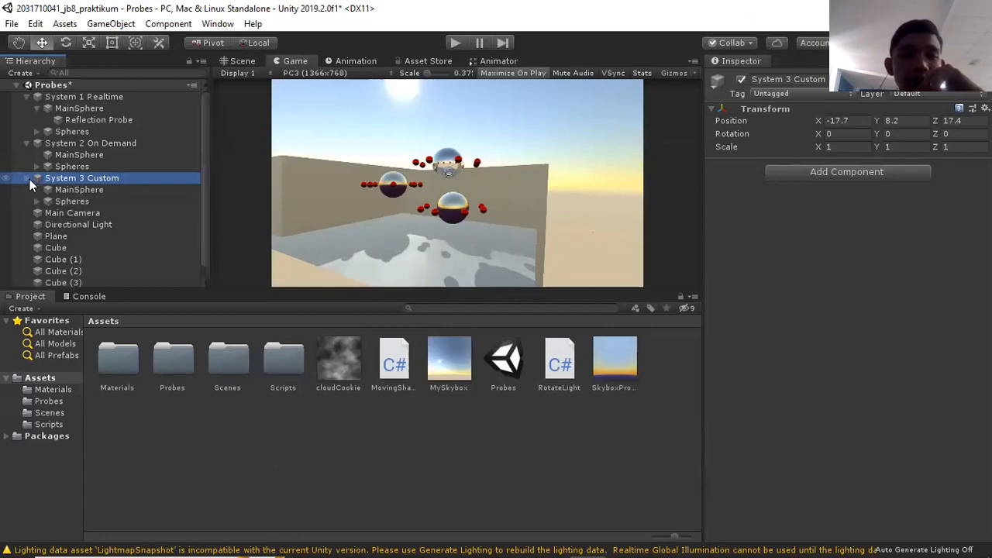
left_click(83, 193)
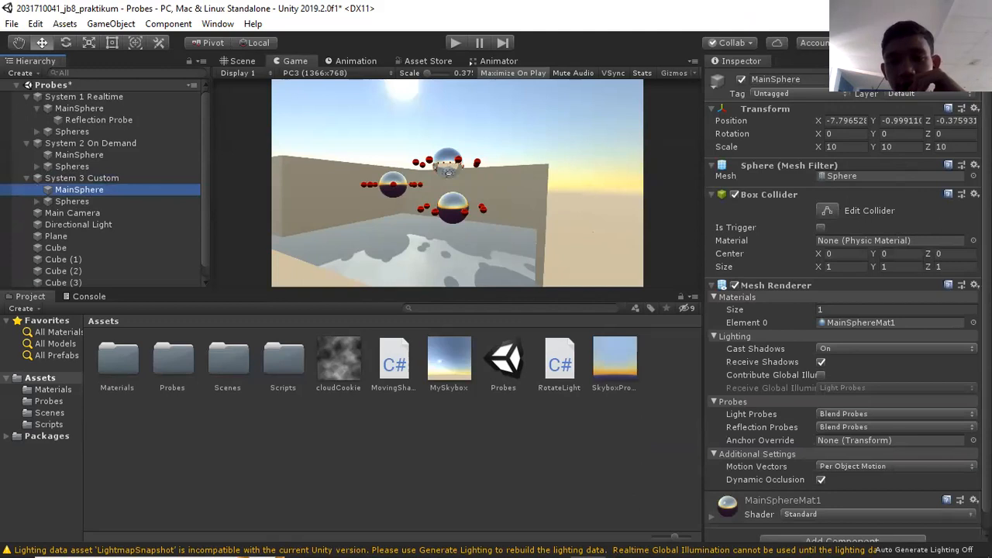
scroll(847, 303, "down", 1)
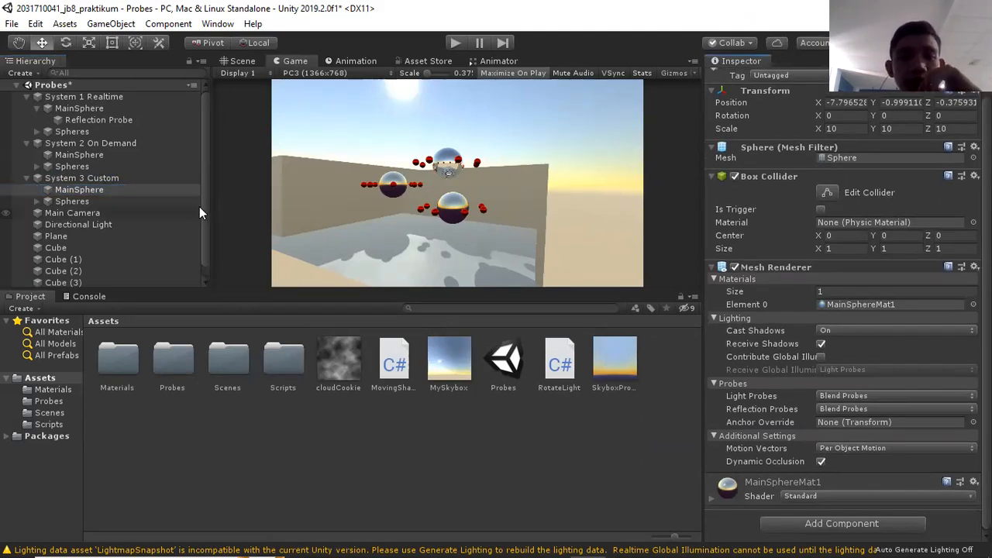
Inspect the transform and component settings of Cube, Cube (1), Cube (2) and Cube (3) in turn.
left_click_drag(203, 211, 206, 244)
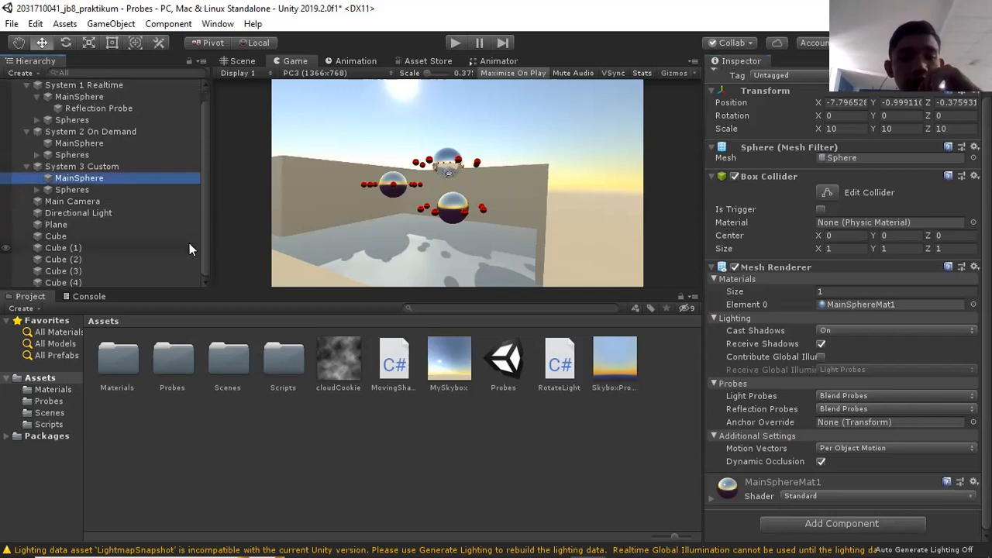
left_click(179, 237)
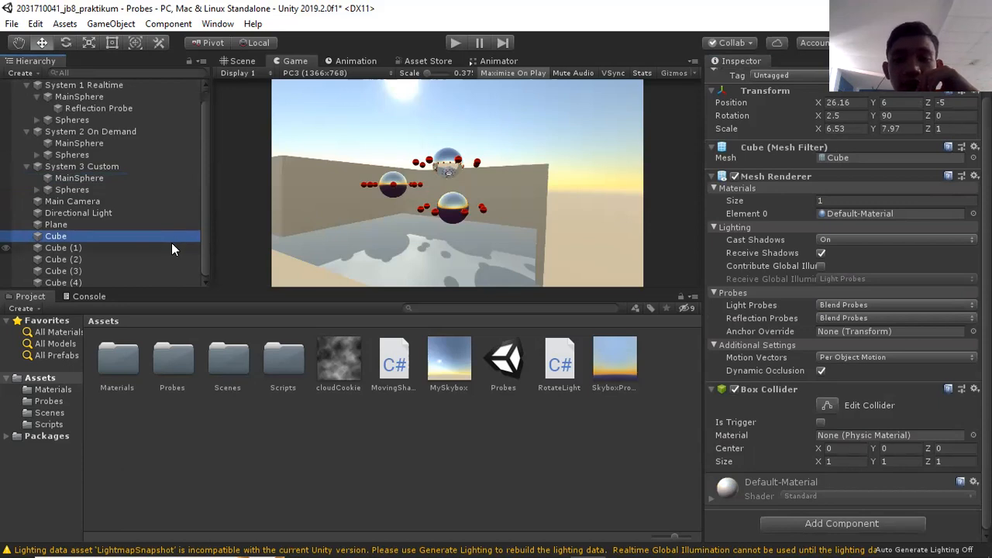
left_click(146, 248)
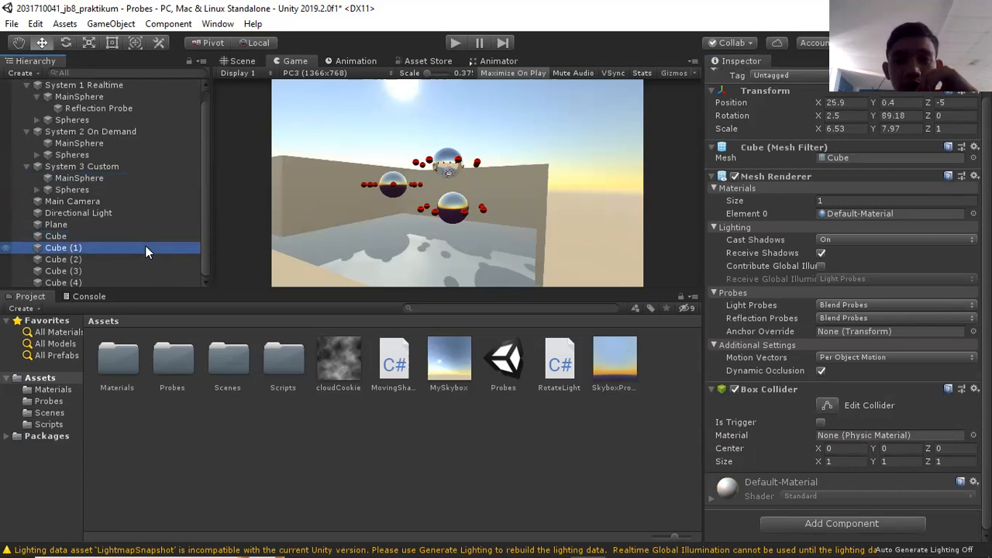
left_click(143, 260)
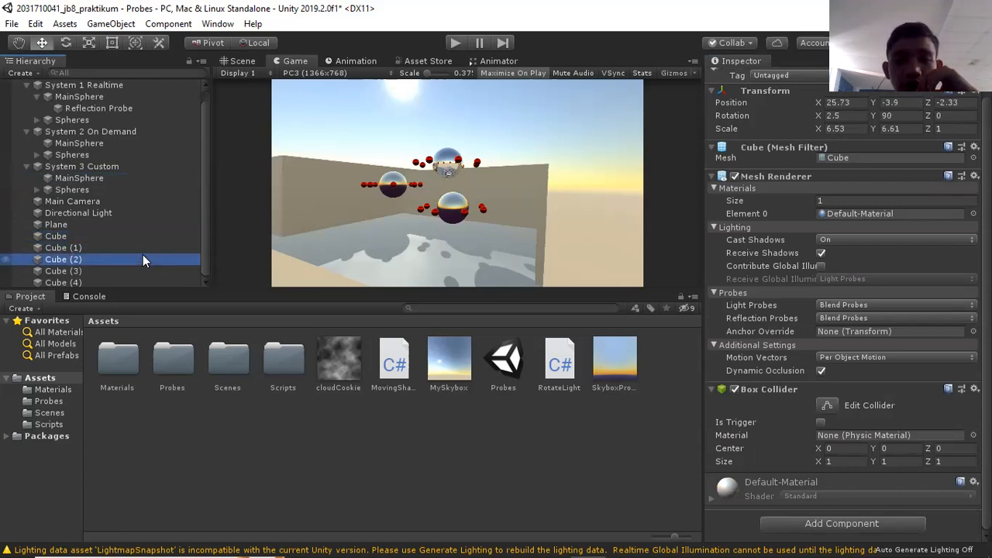
left_click(136, 270)
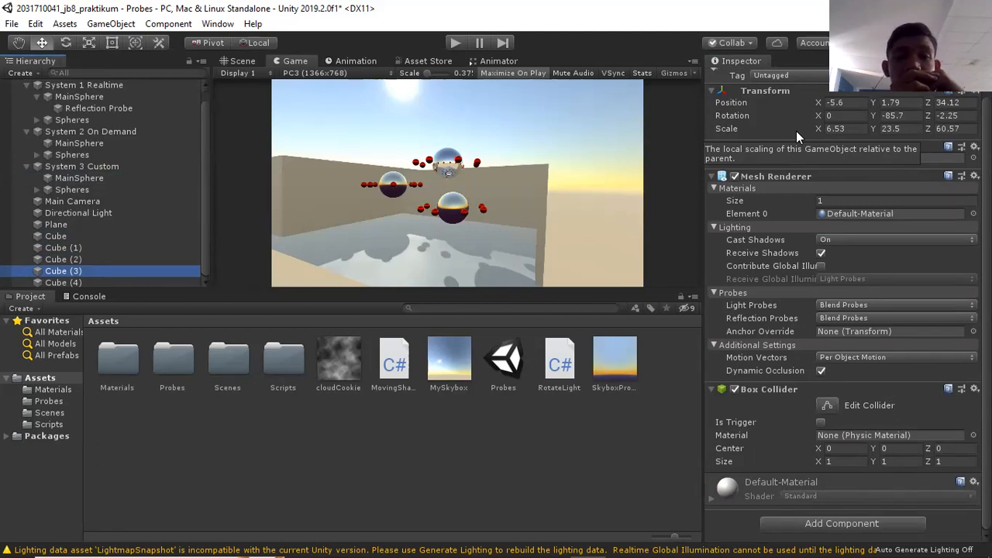
left_click(174, 25)
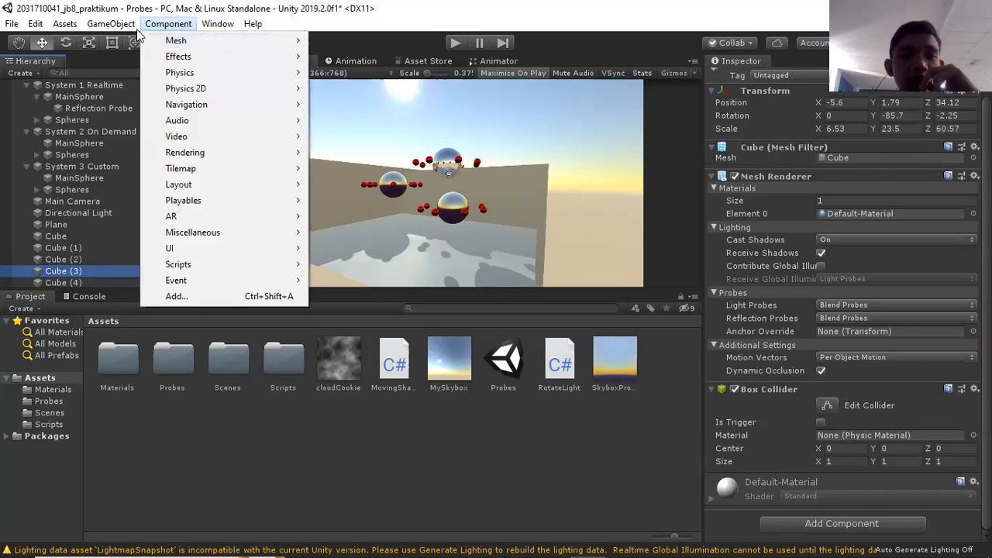
left_click(104, 26)
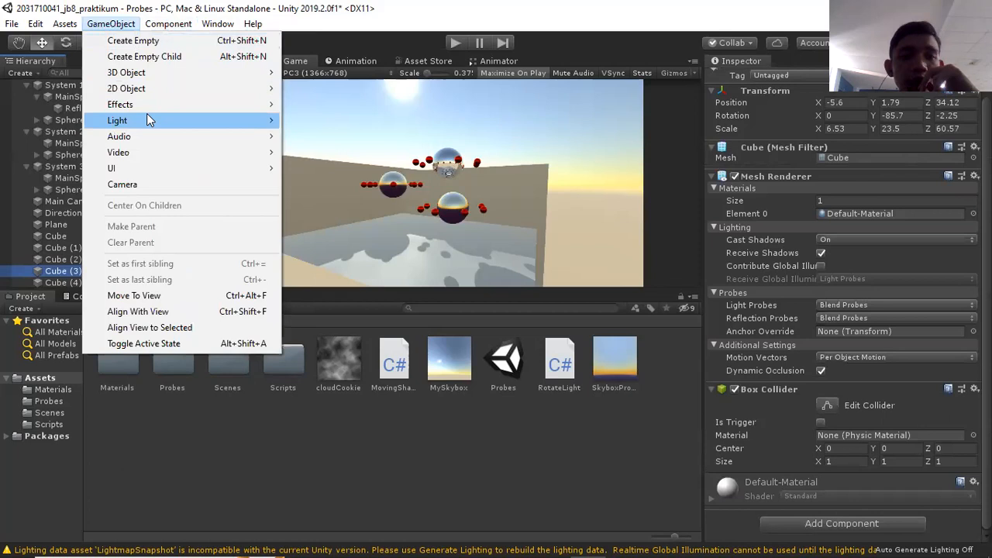
mouse_move(149, 123)
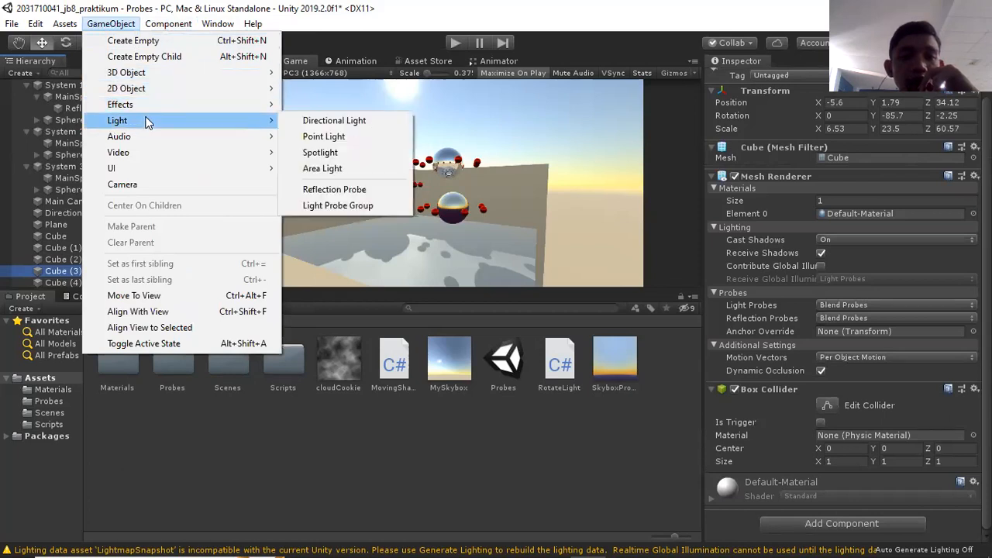
left_click(168, 24)
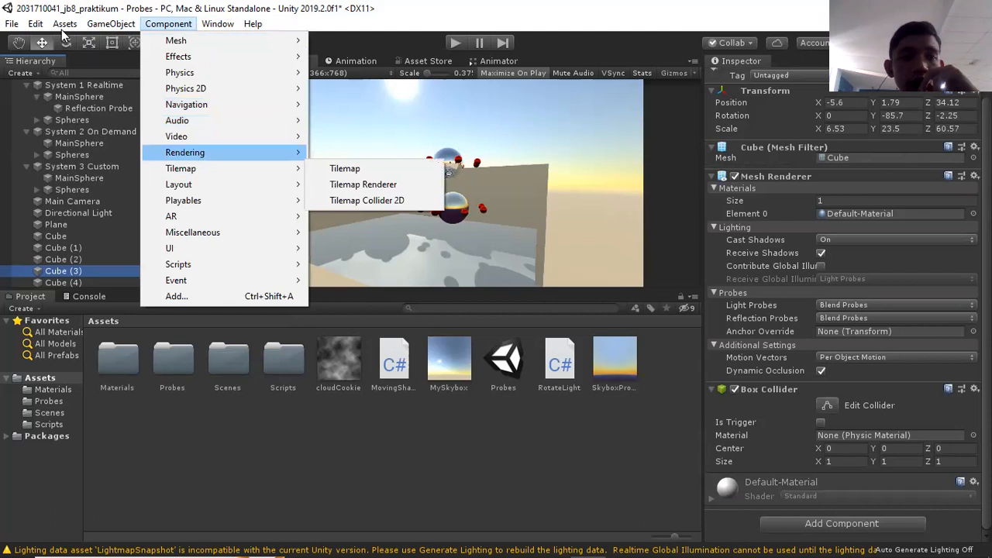
left_click(96, 25)
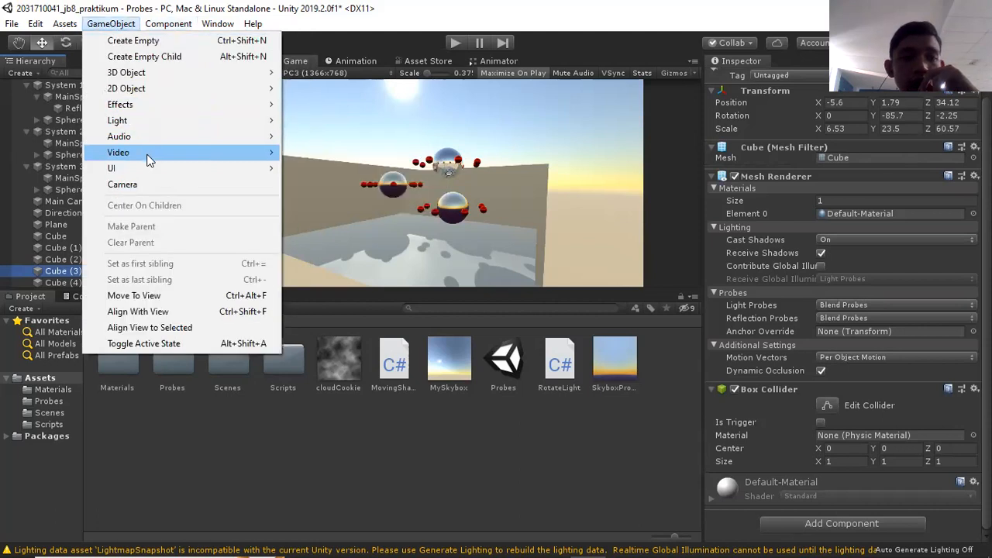
Open the scene's Lighting settings, locate the light used as the Sun Source, and close the window.
left_click(217, 24)
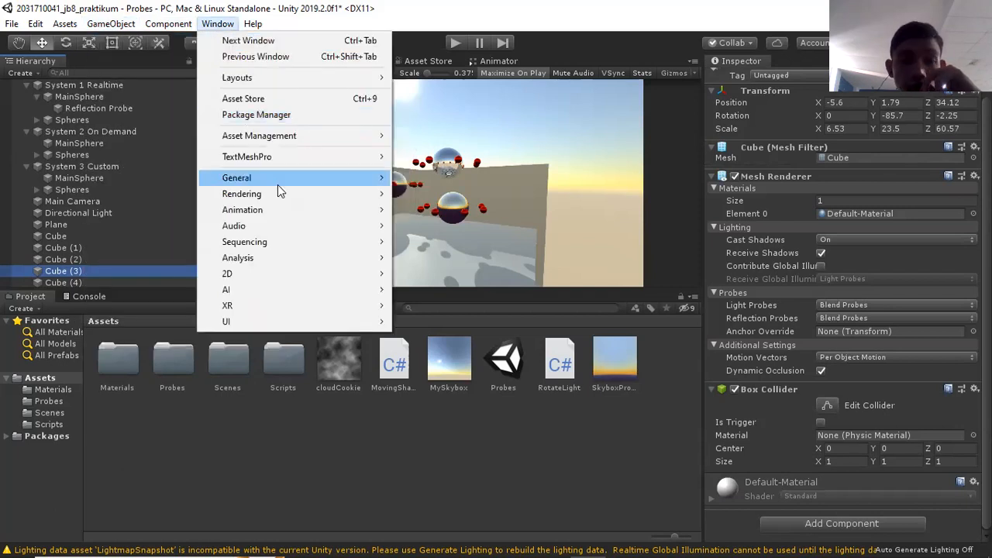
mouse_move(283, 194)
left_click(451, 195)
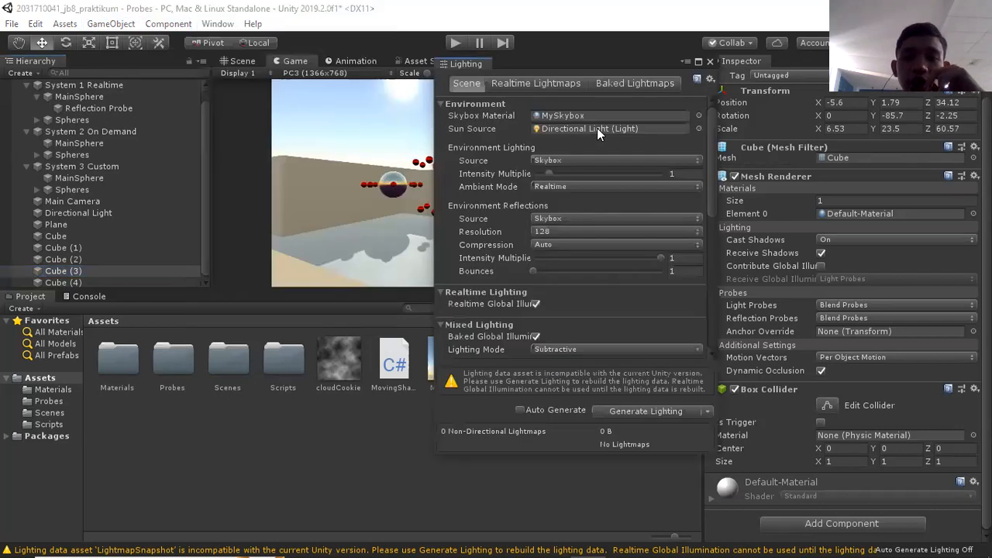
left_click(598, 129)
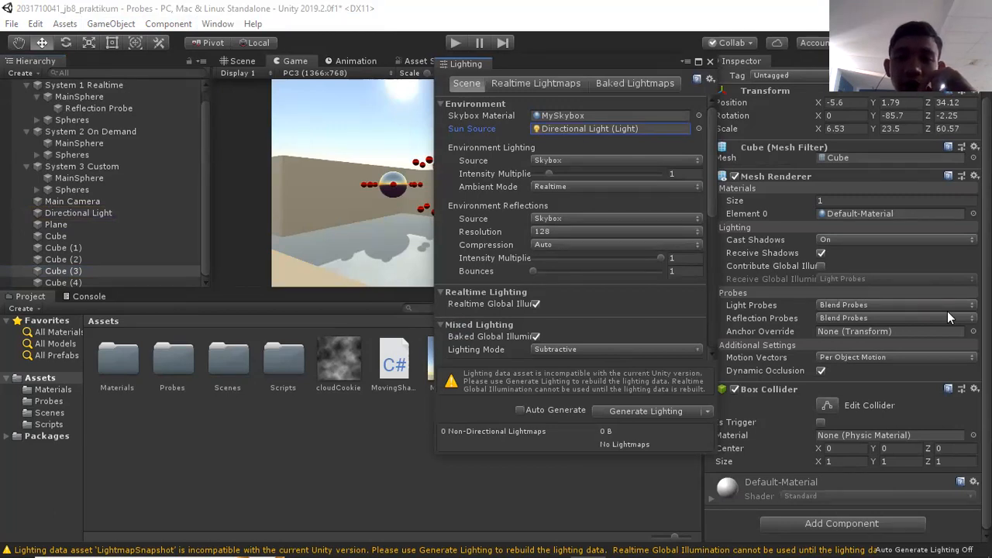
left_click(709, 61)
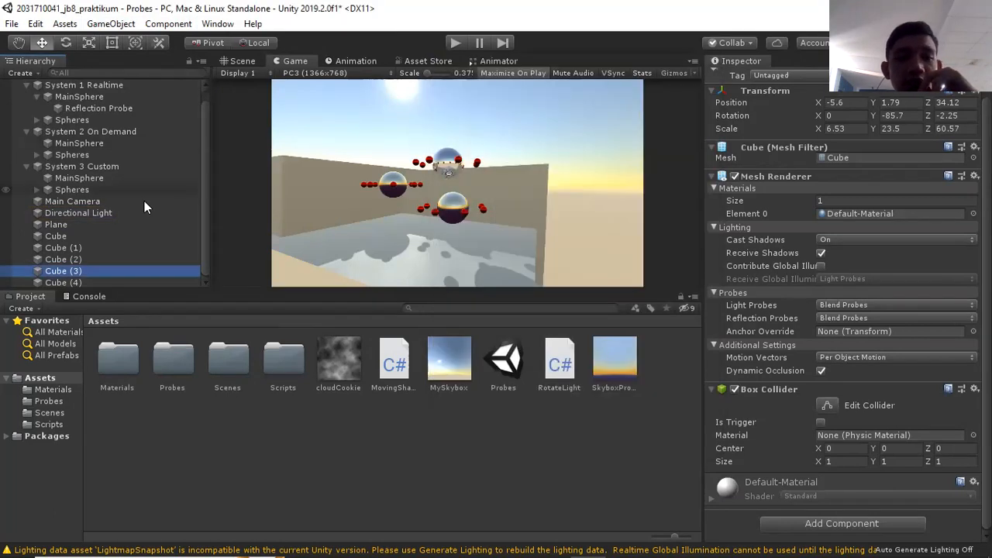
Inspect the Directional Light's settings, including its Light component, cookie, Moving Shadows script and Rotate Light speed.
left_click(137, 211)
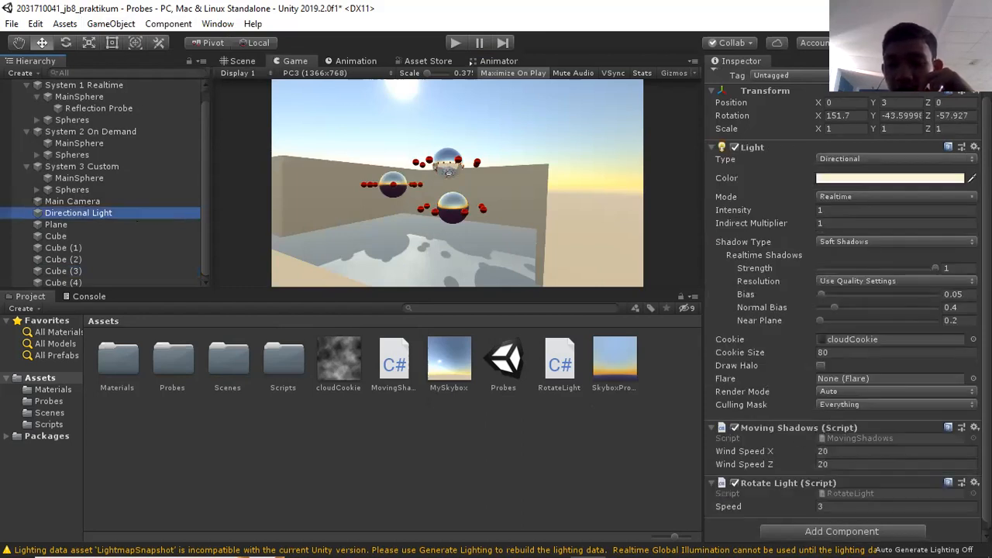
left_click_drag(986, 325, 985, 334)
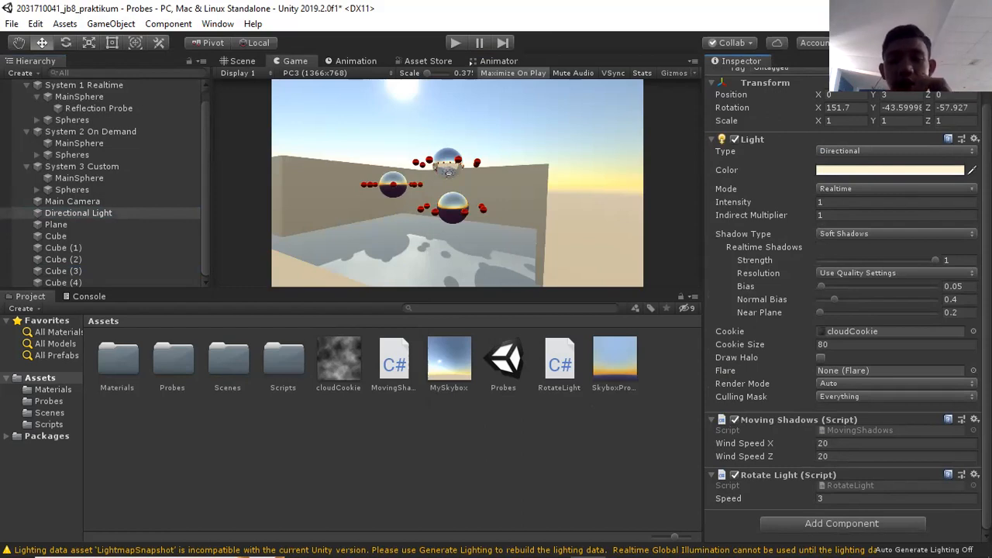
left_click(885, 494)
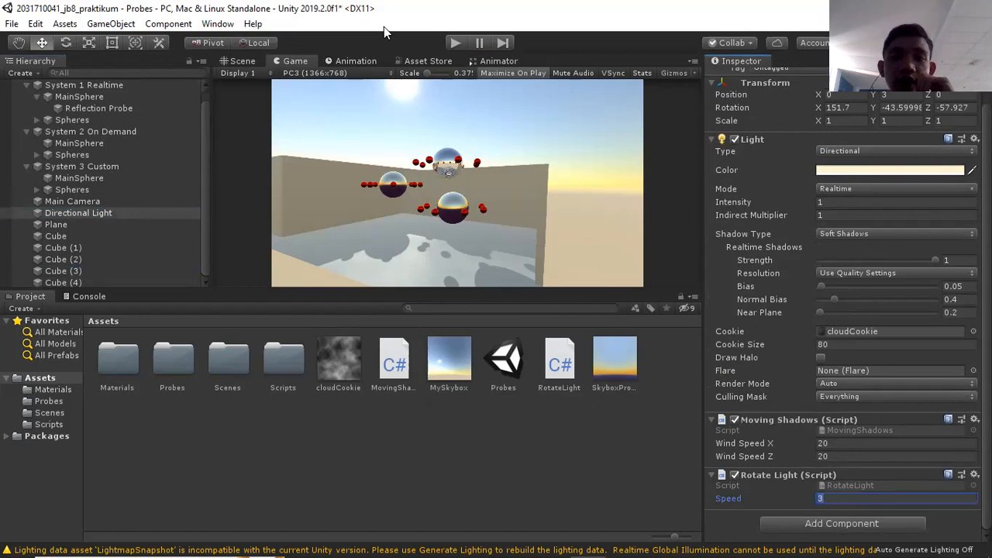
Run the scene to watch the light rotate and the shadows move, and stop it.
left_click(449, 43)
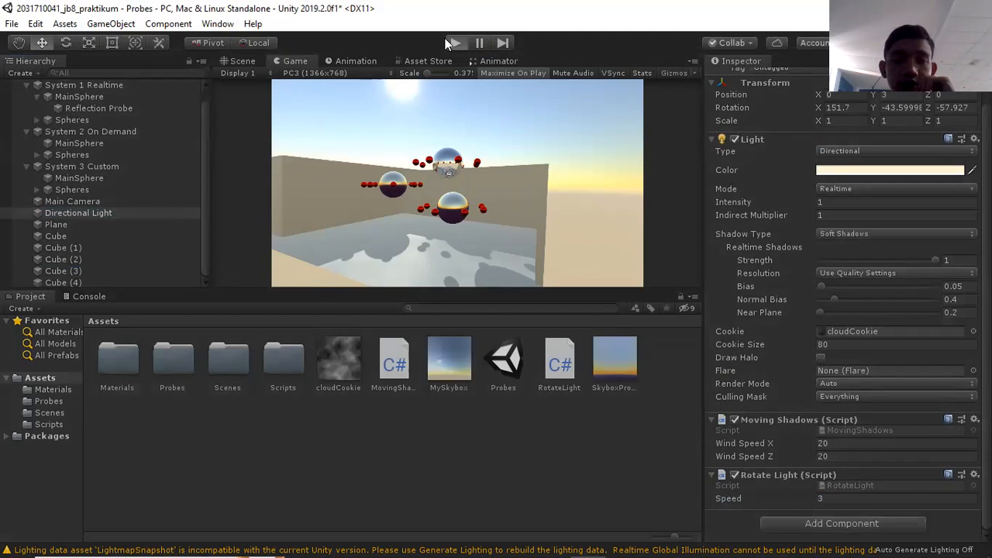
left_click(450, 44)
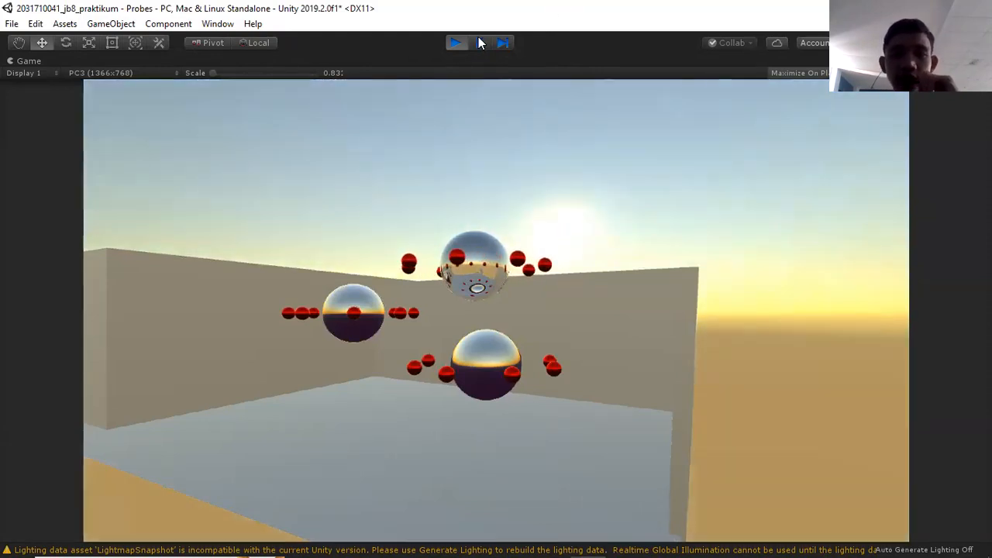
left_click(453, 43)
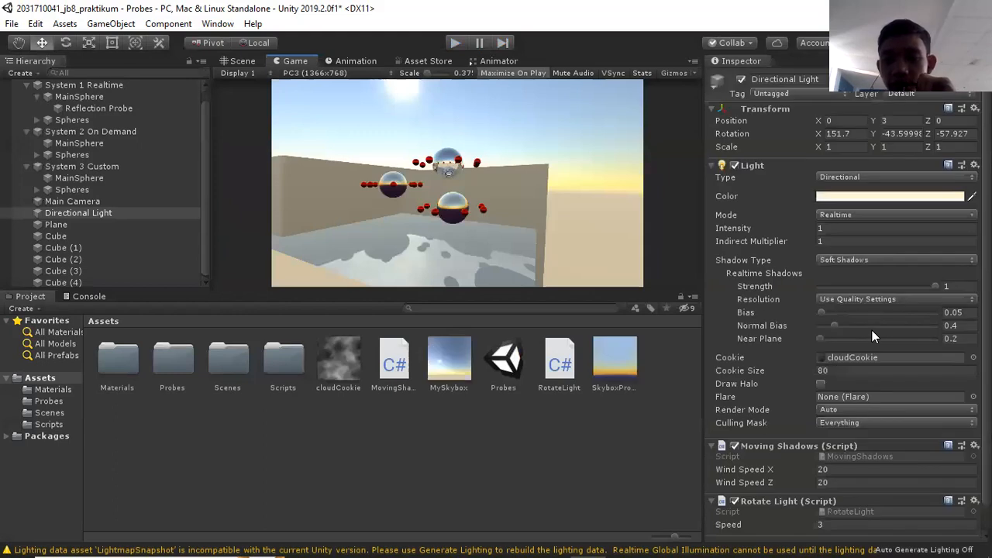
Set the Directional Light's Rotate Light speed to -3 and test the reversed rotation by running and stopping the scene.
scroll(946, 509, "down", 1)
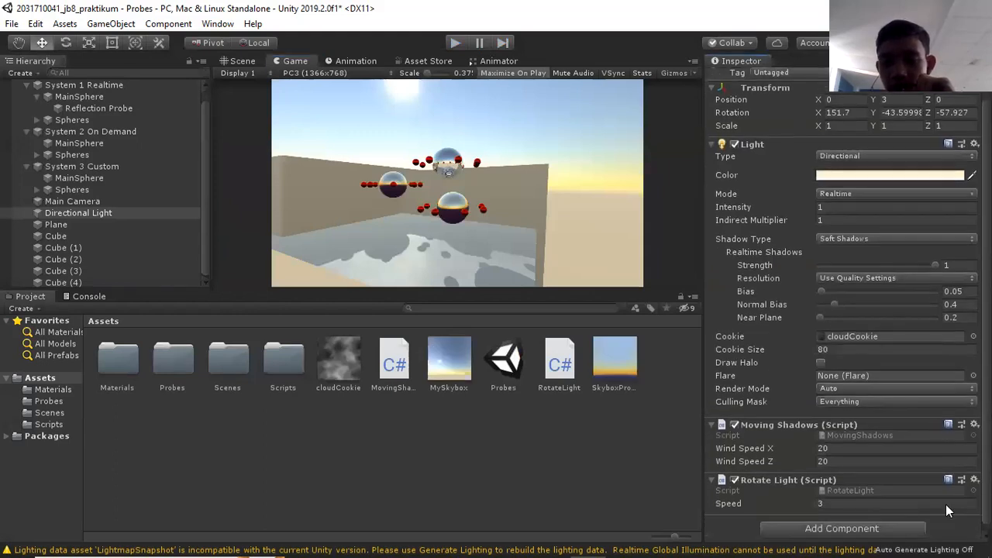
left_click(945, 505)
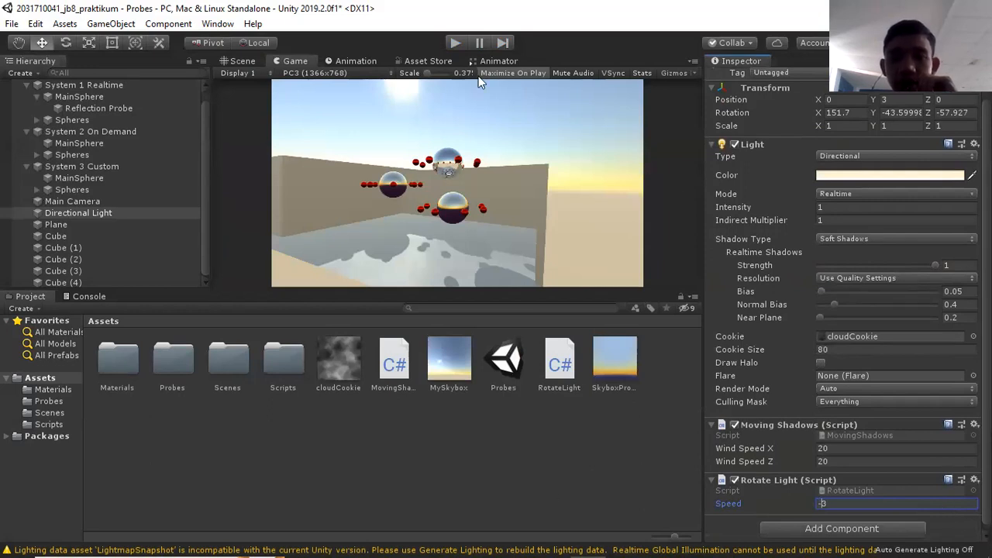
left_click(455, 44)
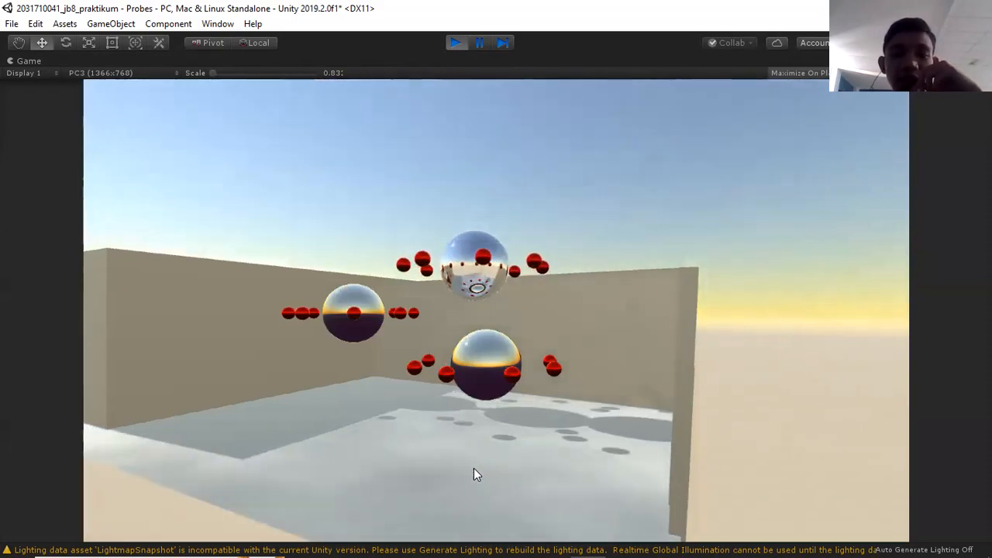
left_click(456, 43)
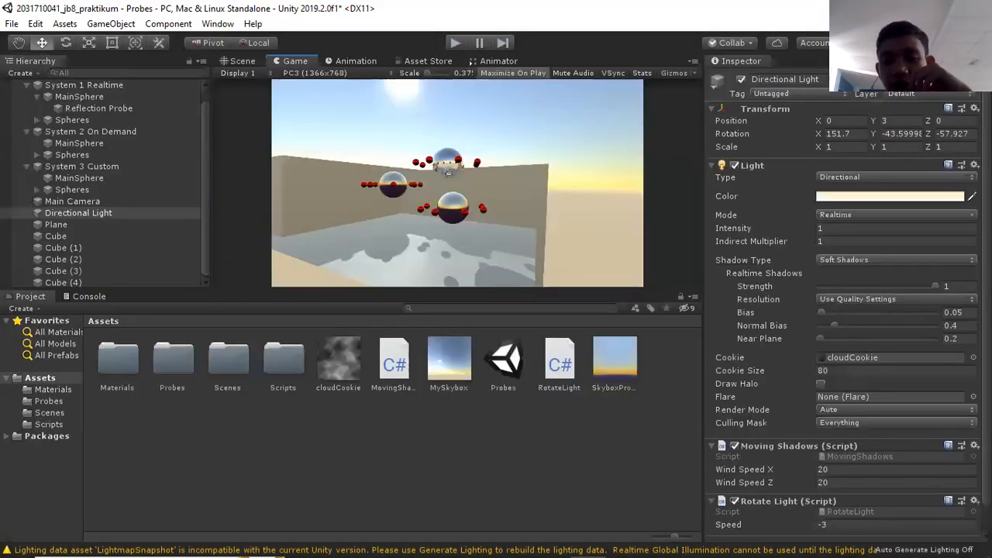
Review the Wind Speed X and Wind Speed Z values of the Directional Light's Moving Shadows script.
left_click(836, 470)
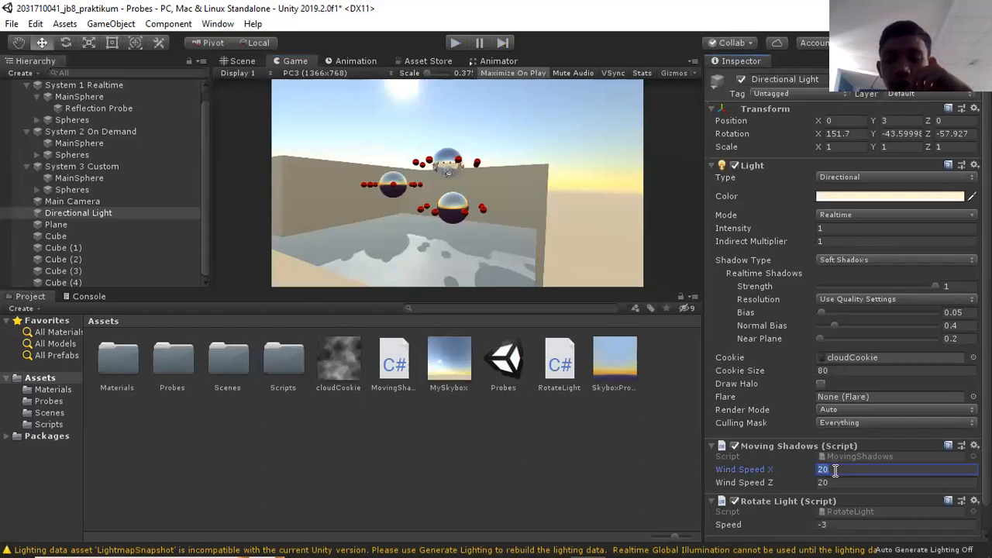
left_click(829, 480)
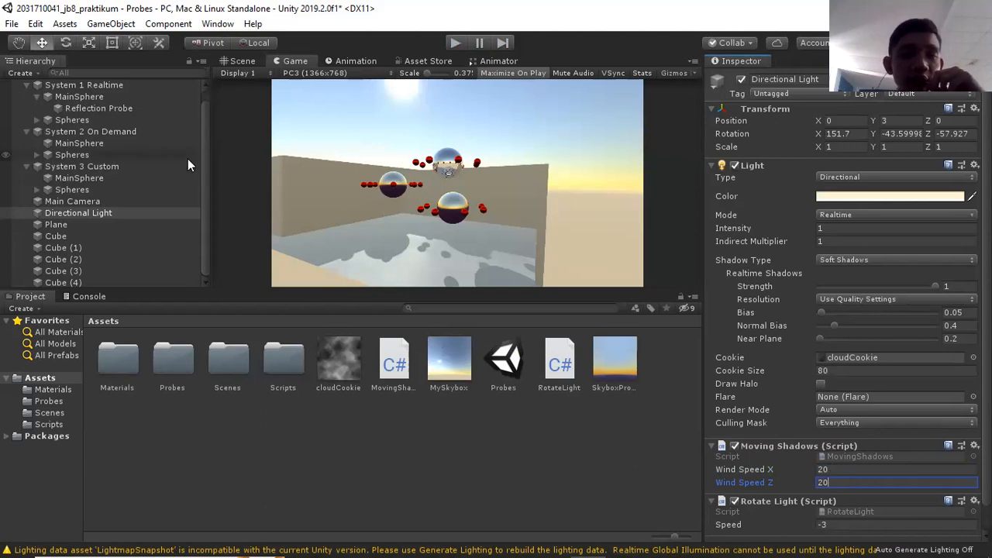
left_click_drag(202, 168, 202, 121)
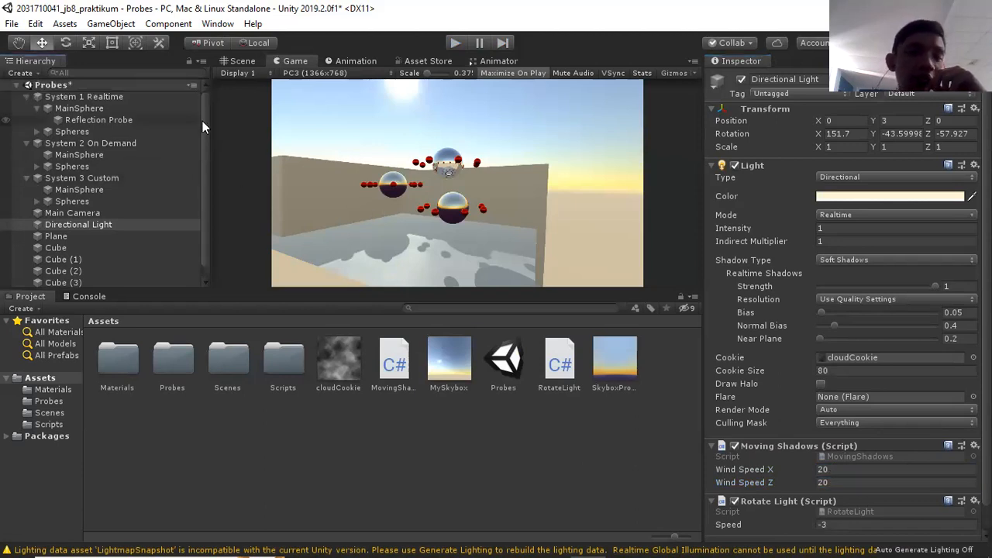